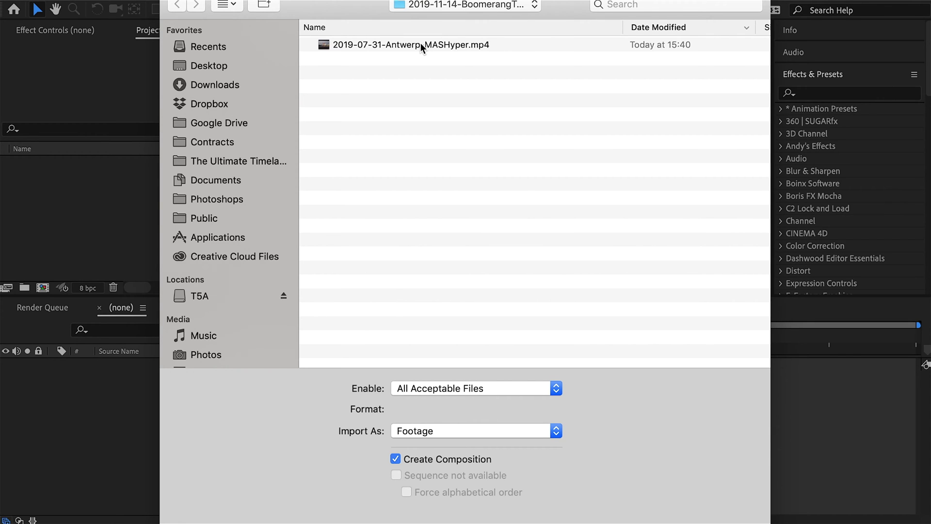
# - Import 2019-07-31-Antwerp-MASHyper.mp4 into its own composition and enable Time Remapping on its layer
pyautogui.click(420, 44)
pyautogui.press('Return')
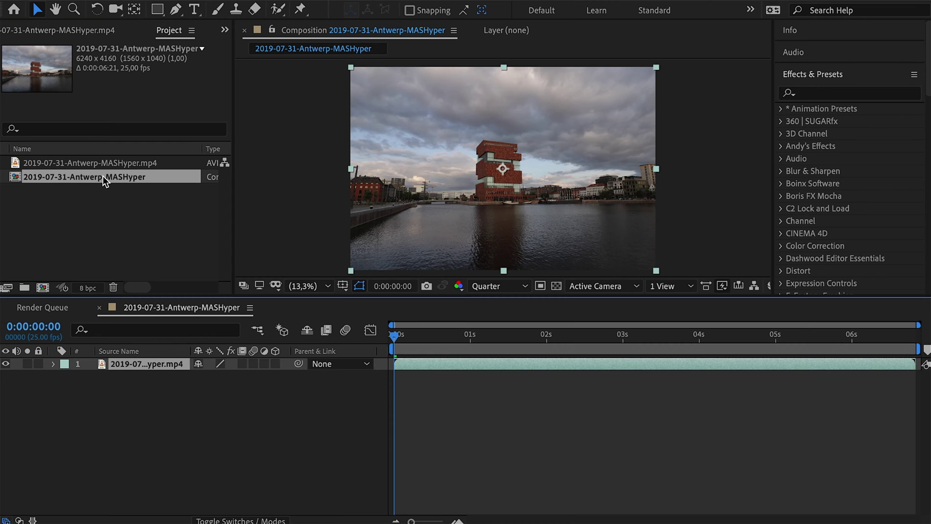
pyautogui.rightClick(426, 370)
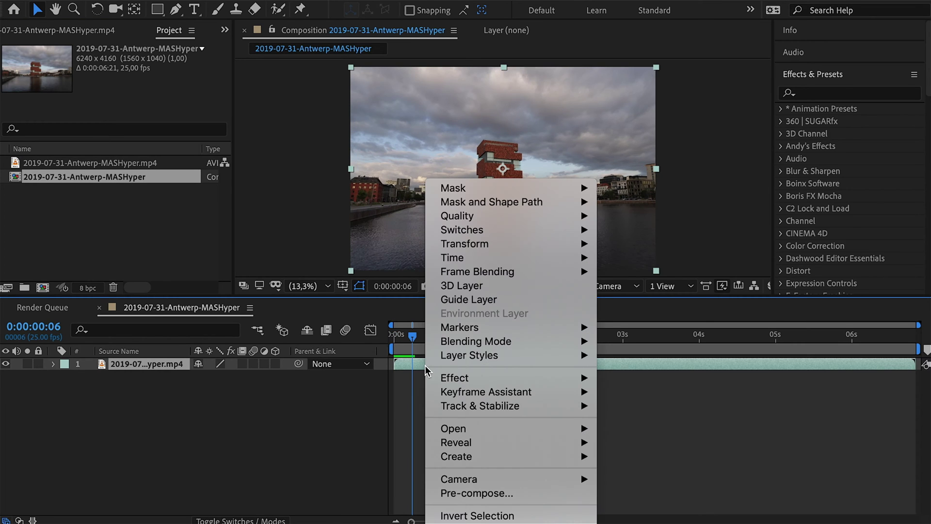
pyautogui.moveTo(532, 258)
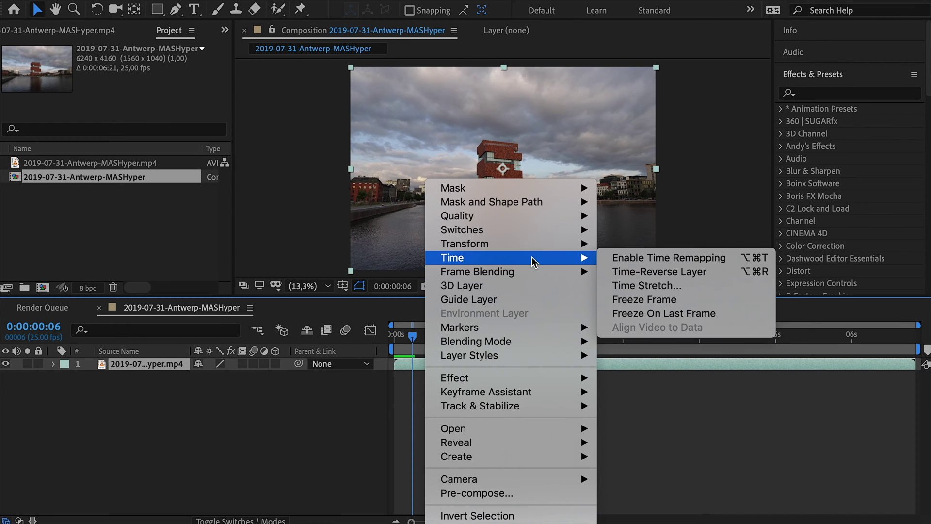
pyautogui.click(629, 258)
pyautogui.click(395, 377)
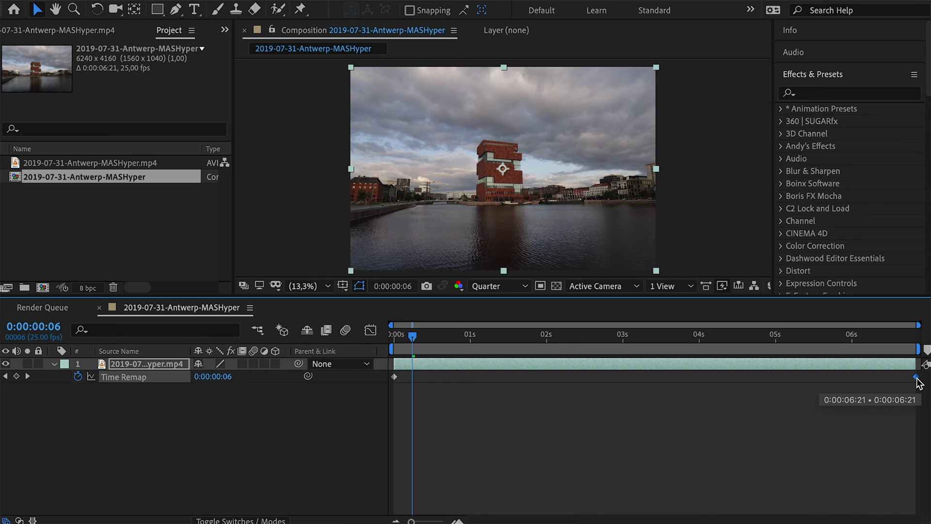
# - Move the last Time Remap keyframe to 01s and trim the layer's out point to one second
pyautogui.moveTo(811, 377); pyautogui.dragTo(470, 383)
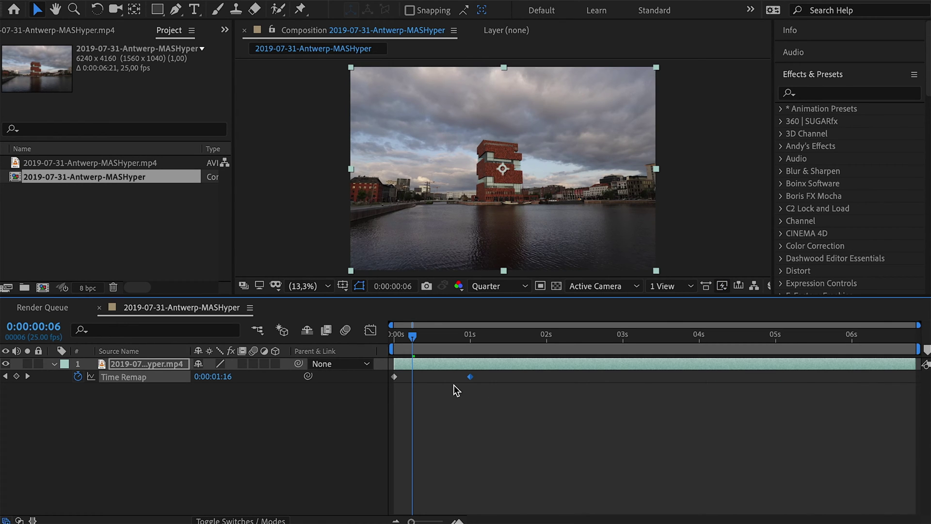
pyautogui.moveTo(479, 334); pyautogui.dragTo(704, 339)
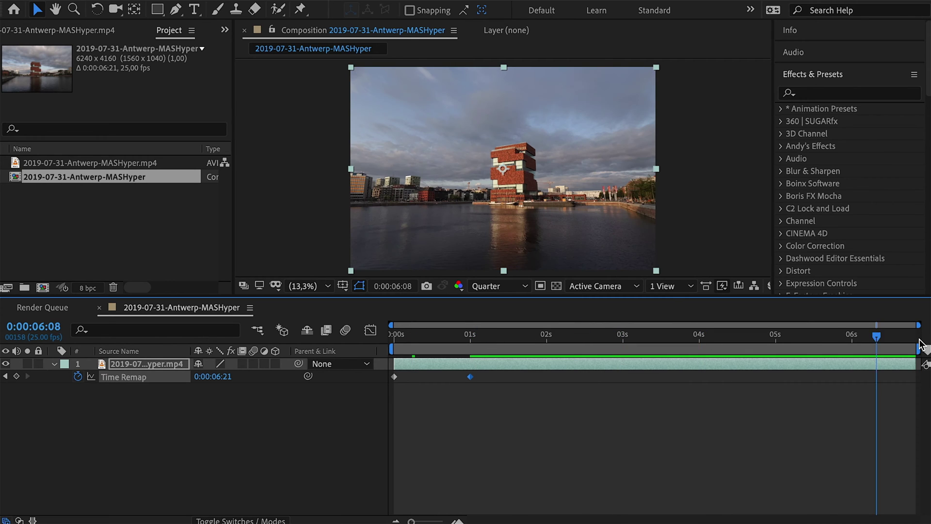
pyautogui.moveTo(916, 367); pyautogui.dragTo(473, 367)
# - Check the frames around 01s, then preview the one-second sped-up clip
pyautogui.click(468, 334)
pyautogui.press(';')
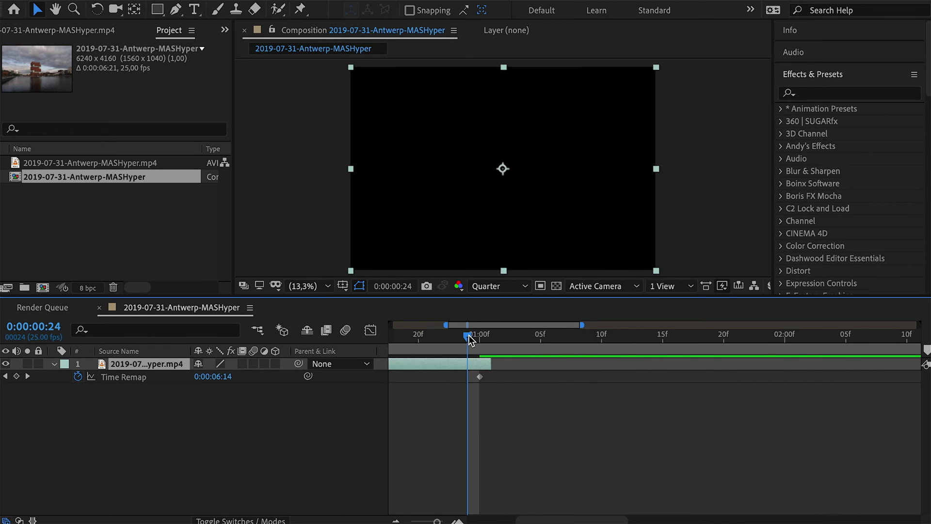
pyautogui.press('pagedown')
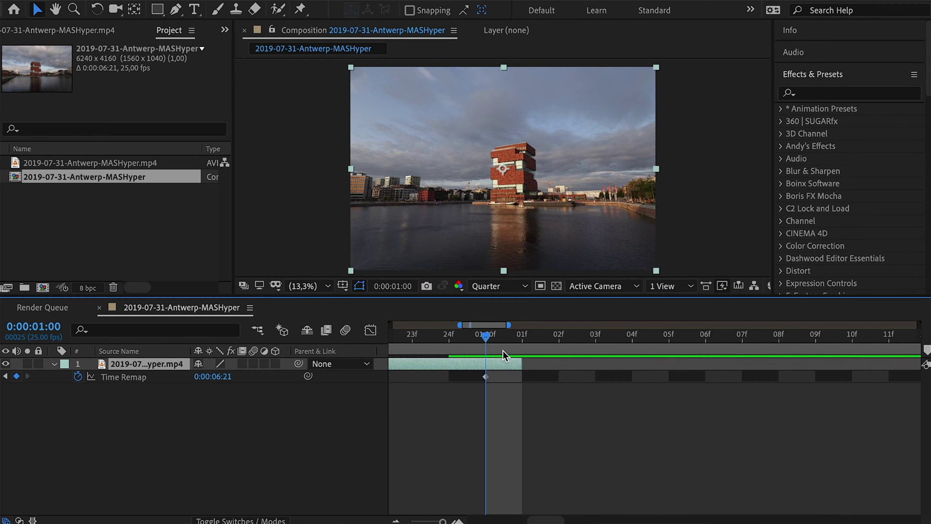
pyautogui.press('pagedown')
pyautogui.press(';')
pyautogui.press('Home')
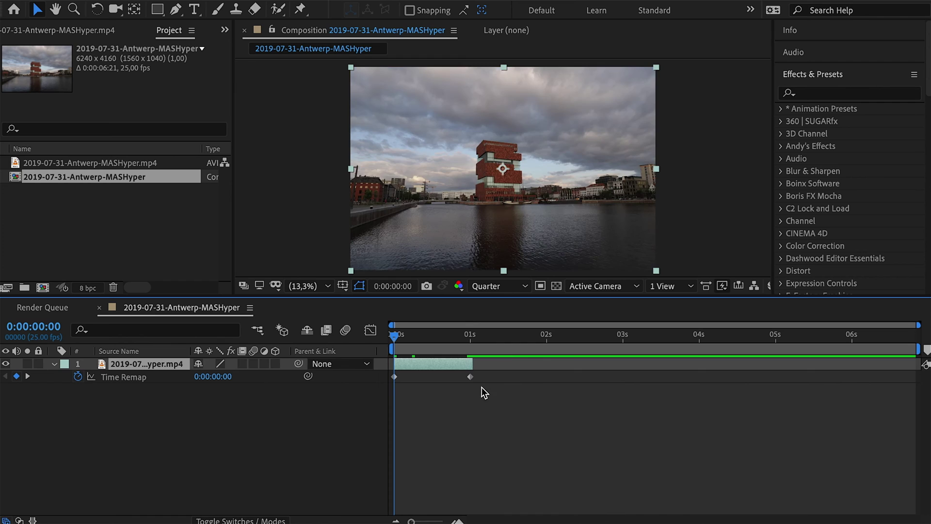
pyautogui.moveTo(473, 399); pyautogui.dragTo(374, 374)
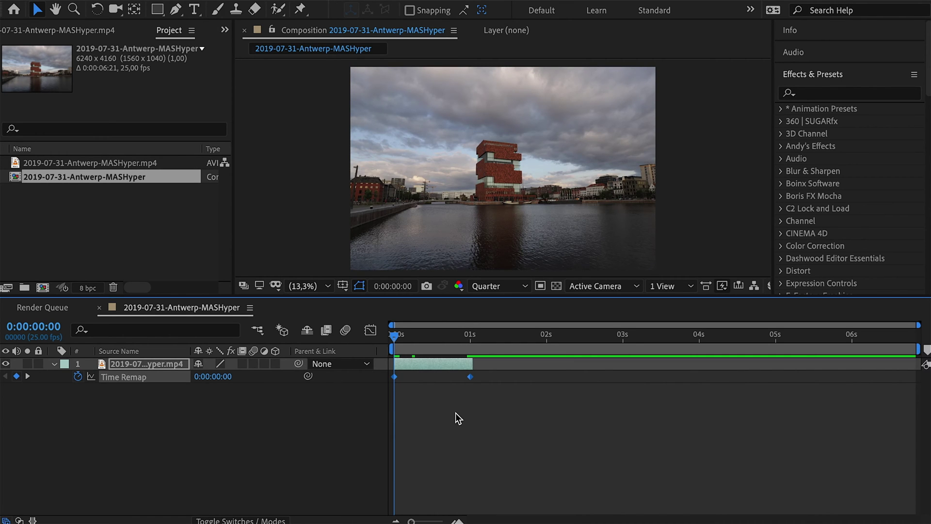
pyautogui.press('space')
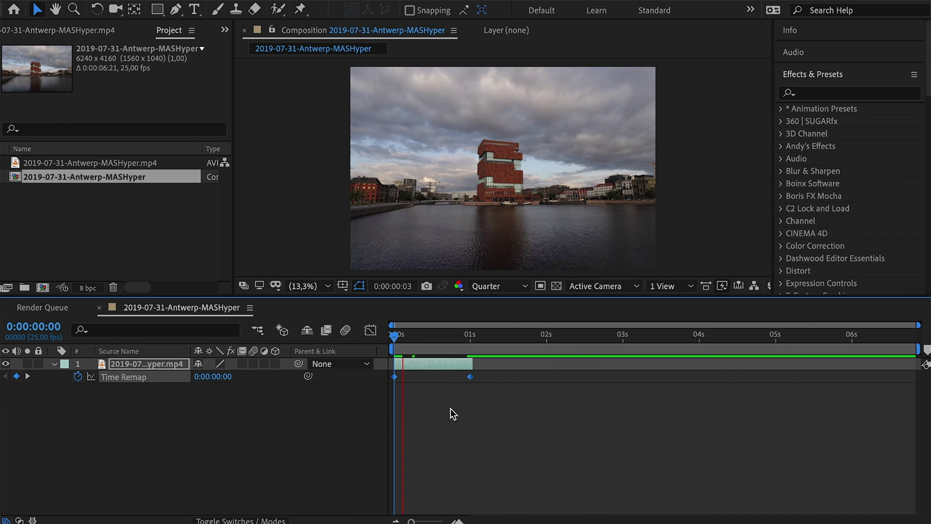
pyautogui.press('space')
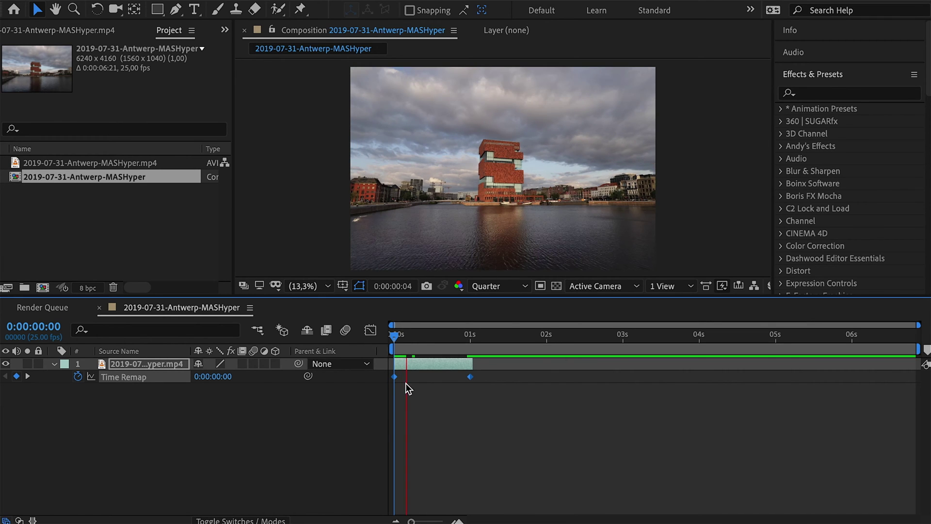
pyautogui.click(370, 330)
# - Apply Easy Ease to both Time Remap keyframes
pyautogui.moveTo(393, 485)
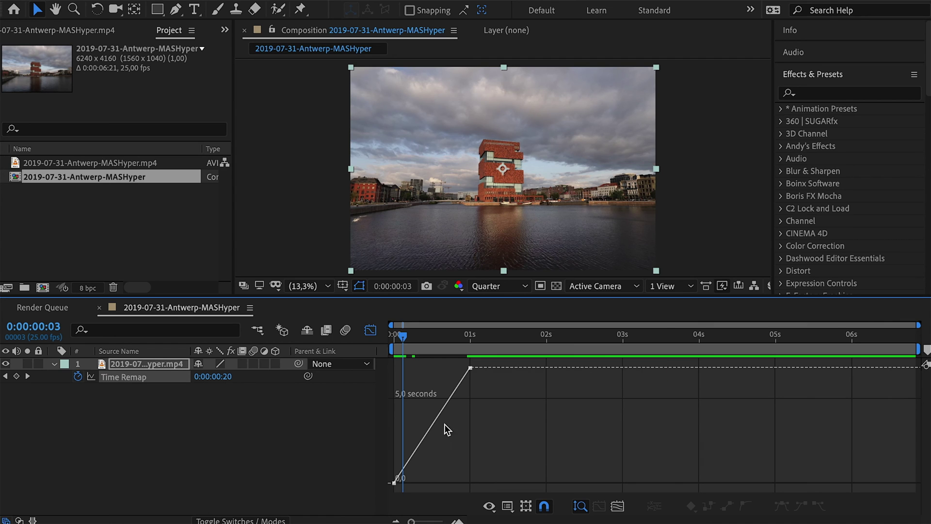
pyautogui.click(370, 330)
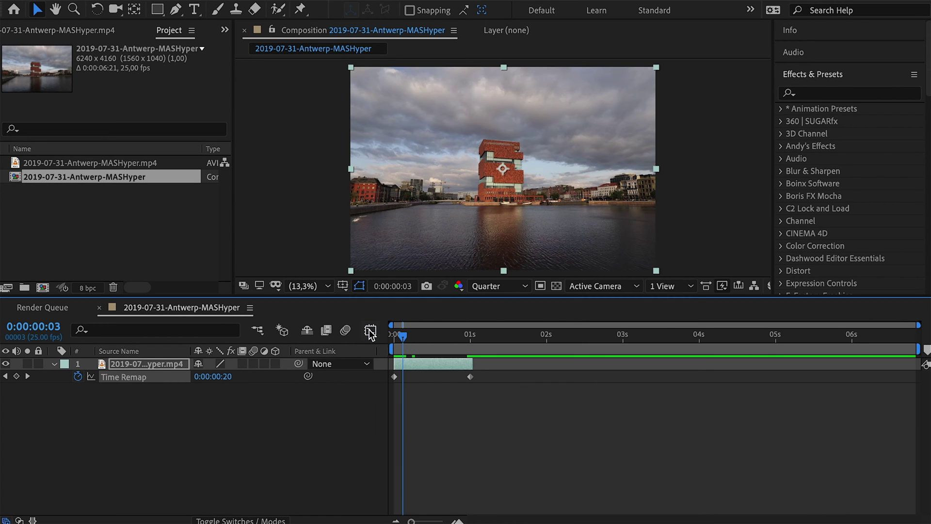
pyautogui.moveTo(477, 389); pyautogui.dragTo(388, 380)
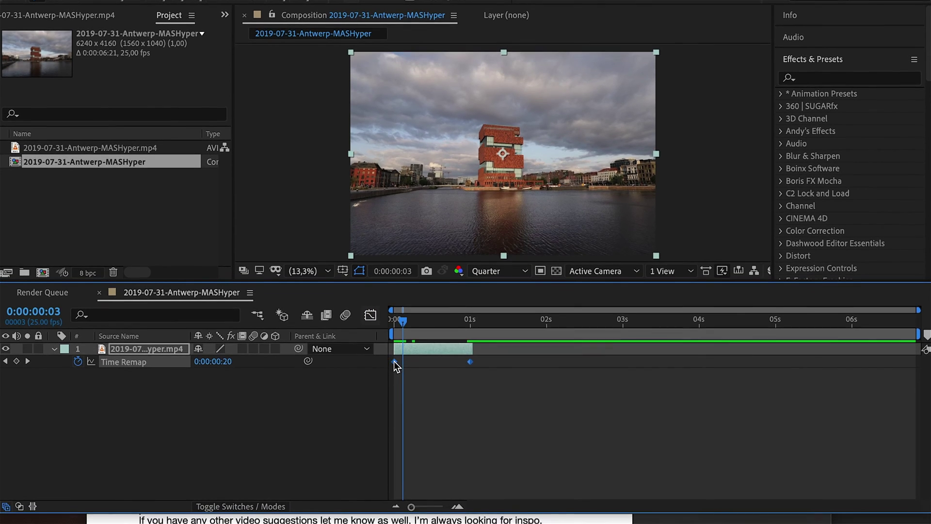
pyautogui.rightClick(394, 376)
pyautogui.moveTo(468, 513)
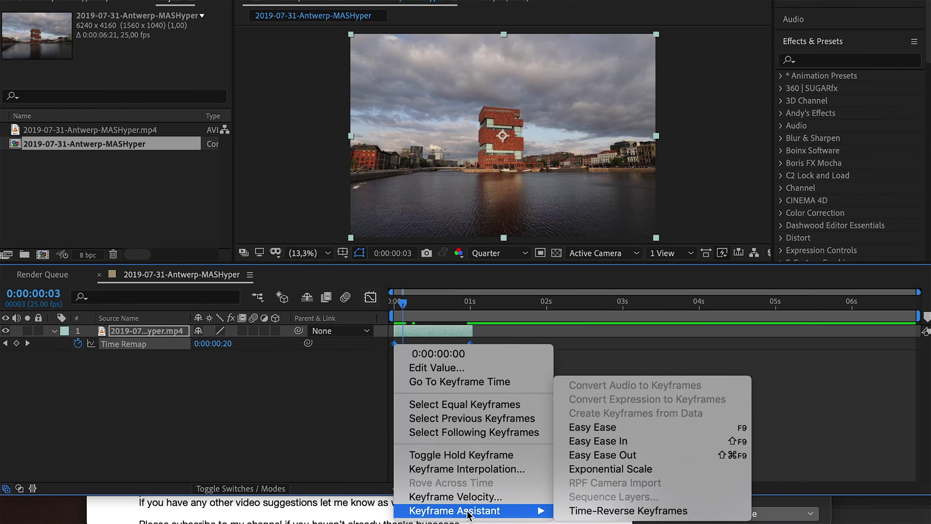
pyautogui.click(622, 427)
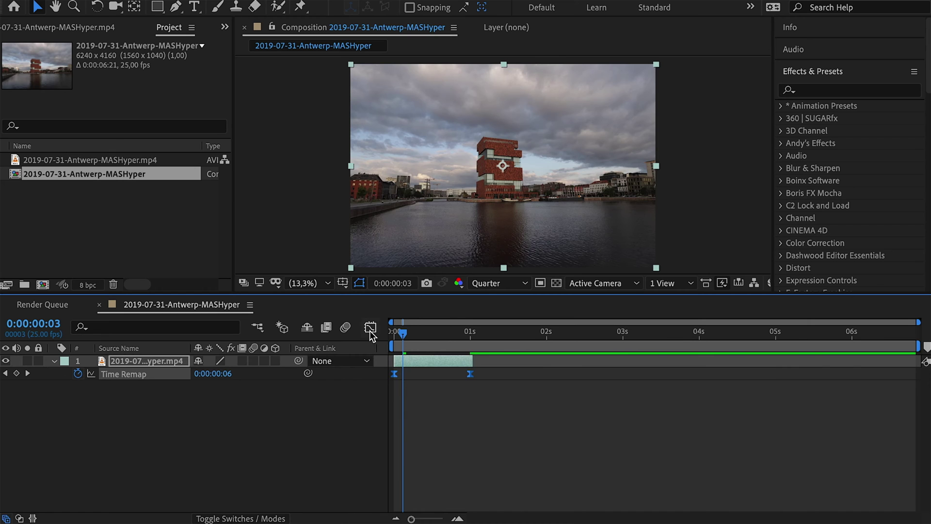
# - Inspect the eased time remap curve and preview the smoothed one-second clip
pyautogui.click(370, 330)
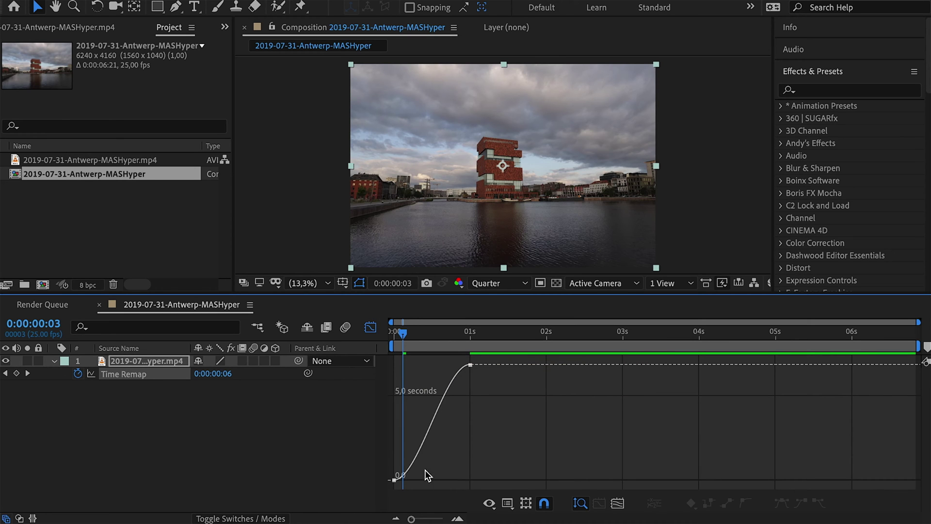
pyautogui.click(370, 327)
pyautogui.press('space')
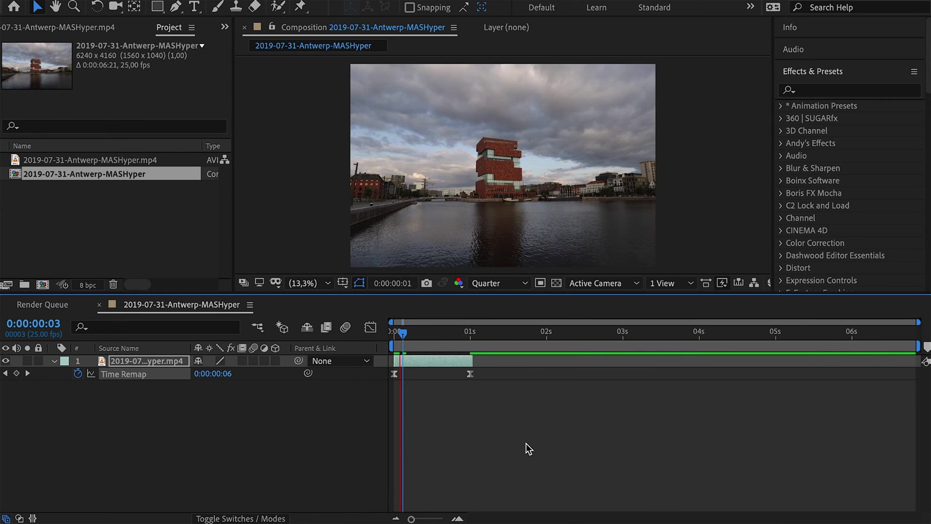
pyautogui.press('space')
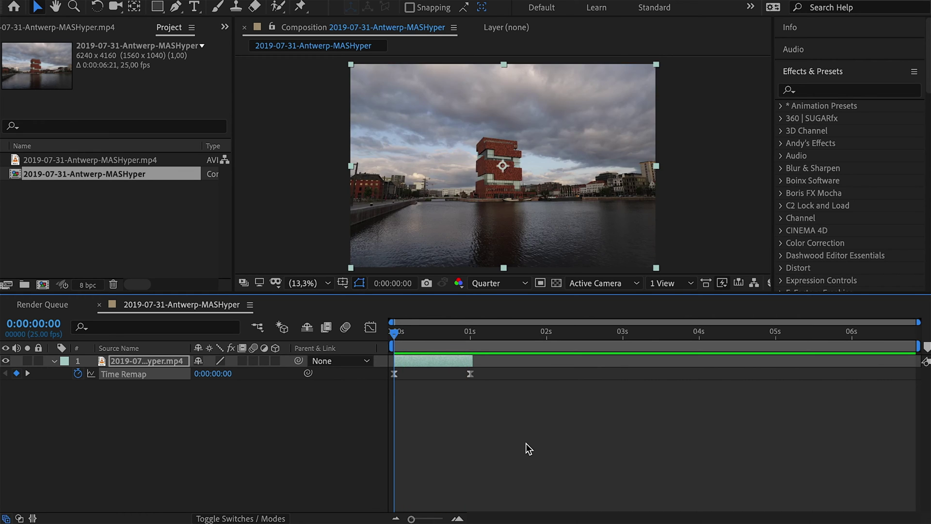
pyautogui.press('space')
pyautogui.press('space')
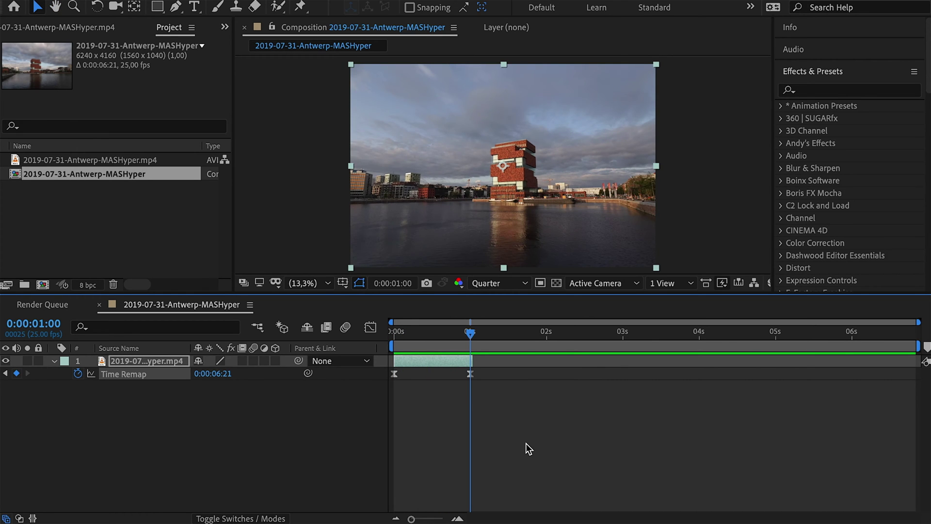
pyautogui.press('space')
pyautogui.press('space')
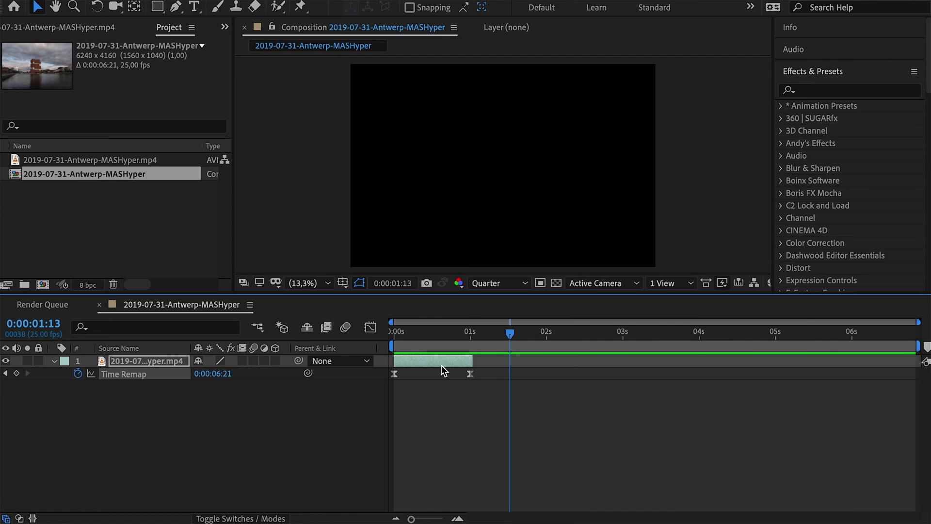
pyautogui.click(441, 365)
# - Duplicate the hyperlapse layer, shift the copy to start at 01s, and reverse its playback
pyautogui.hotkey('ctrl', 'd')
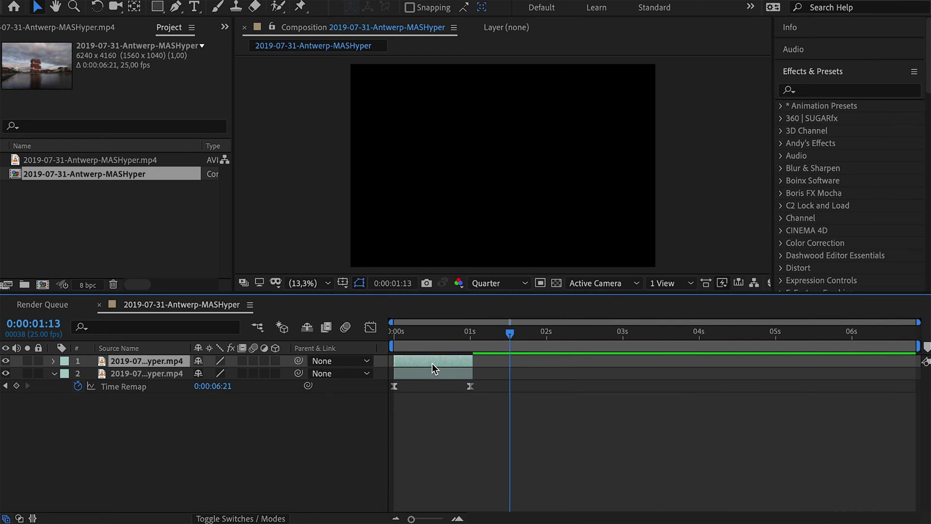
pyautogui.moveTo(432, 363); pyautogui.dragTo(510, 367)
pyautogui.rightClick(508, 364)
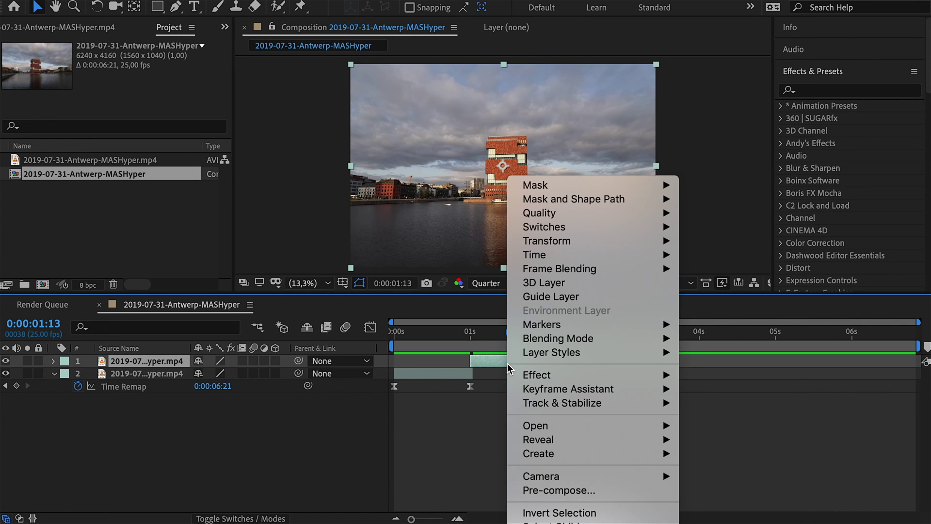
pyautogui.moveTo(591, 254)
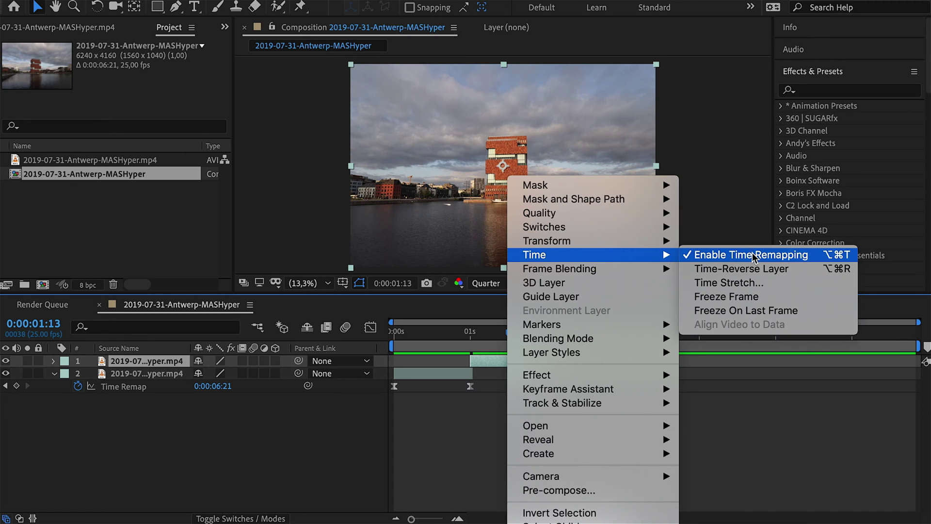
pyautogui.click(774, 268)
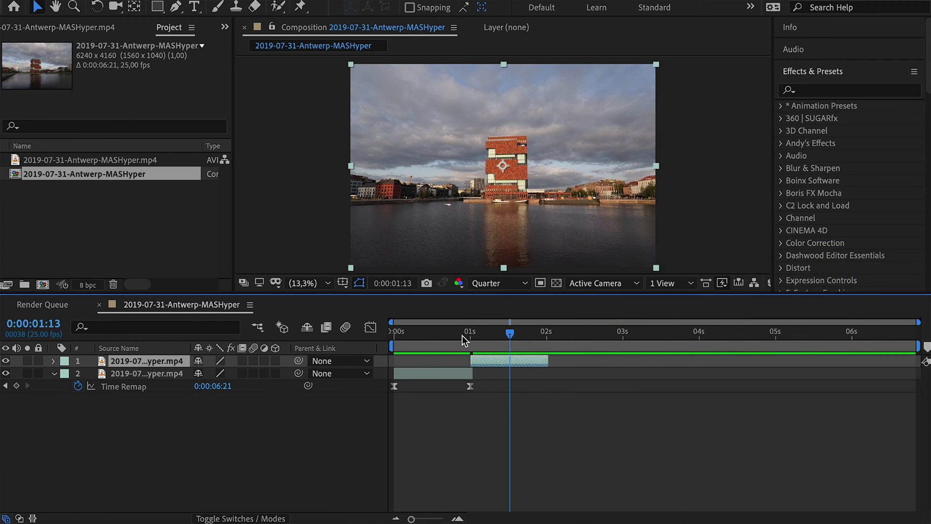
# - Preview the forward-then-reverse loop and select both clip layers
pyautogui.press('space')
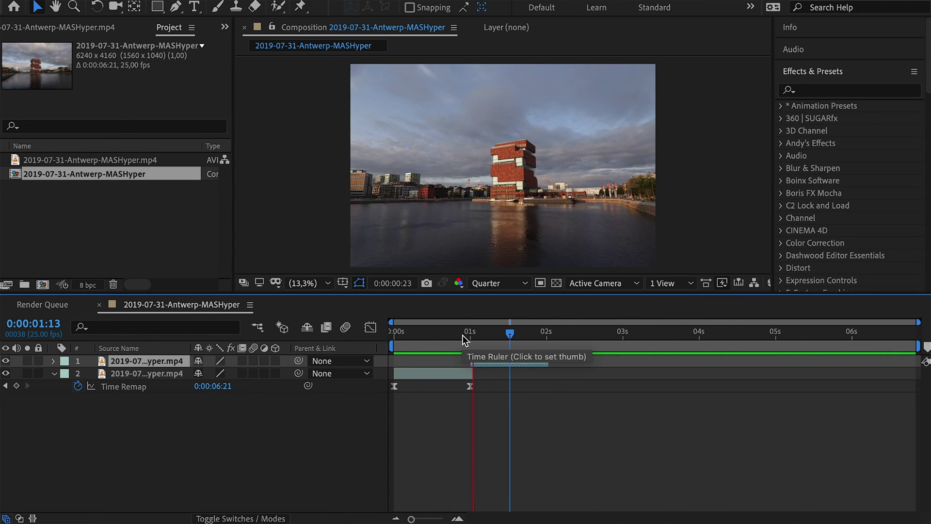
pyautogui.press('space')
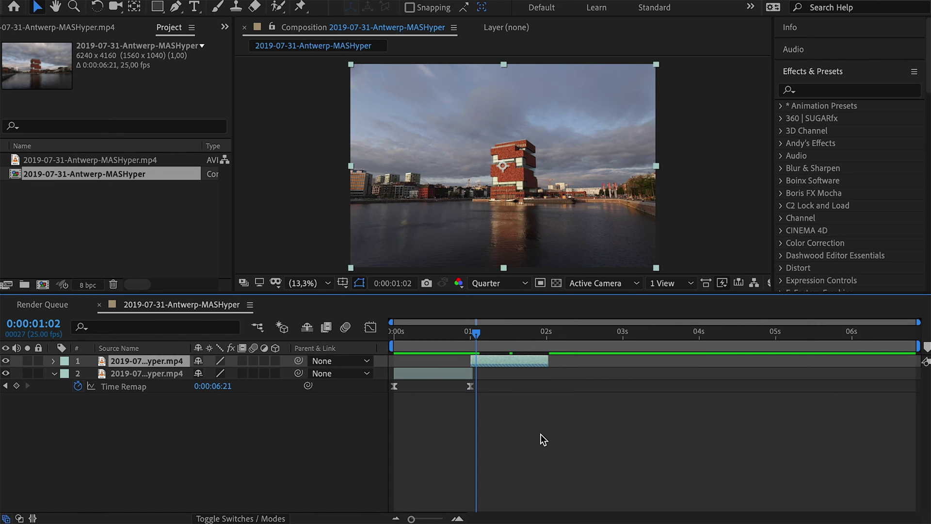
pyautogui.press('space')
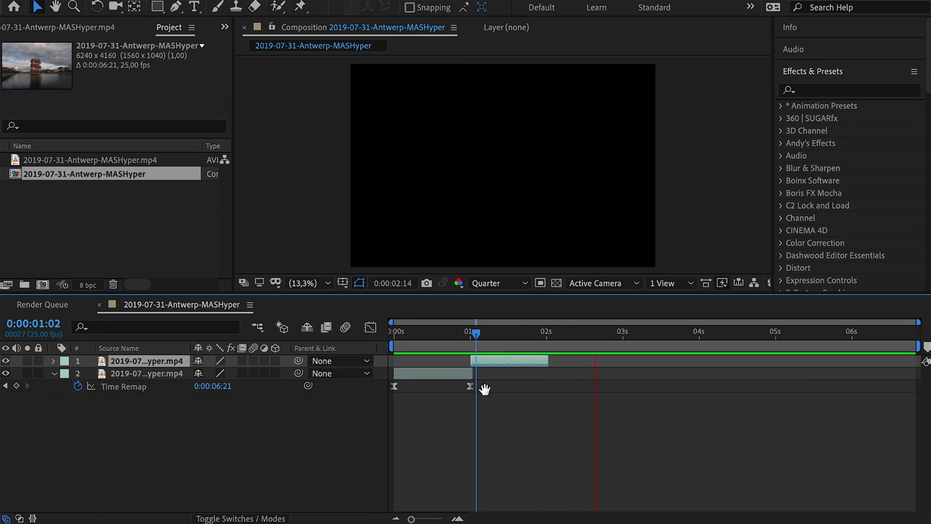
pyautogui.click(453, 374)
pyautogui.keyDown('shift'); pyautogui.click(501, 358); pyautogui.keyUp('shift')
# - Duplicate the forward and reversed pair, move the copies two seconds later, and preview
pyautogui.hotkey('ctrl', 'd')
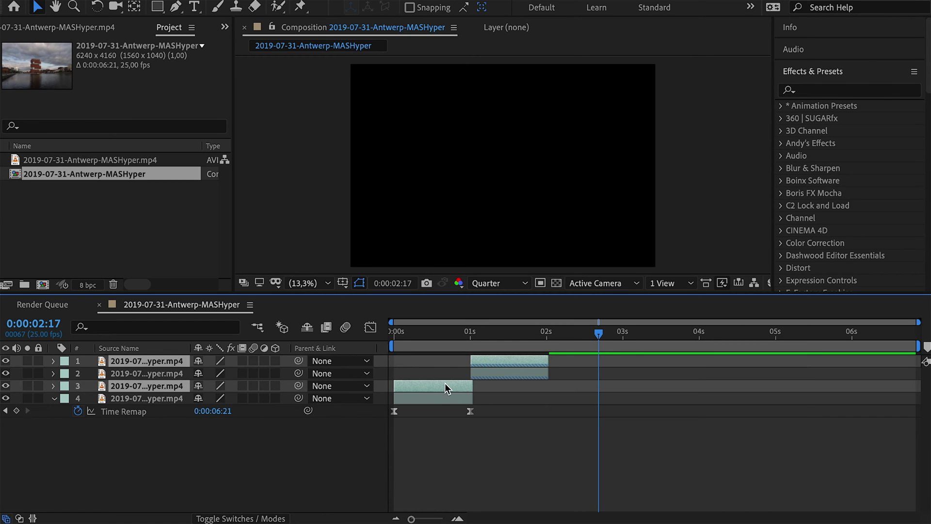
pyautogui.moveTo(438, 385); pyautogui.dragTo(589, 386)
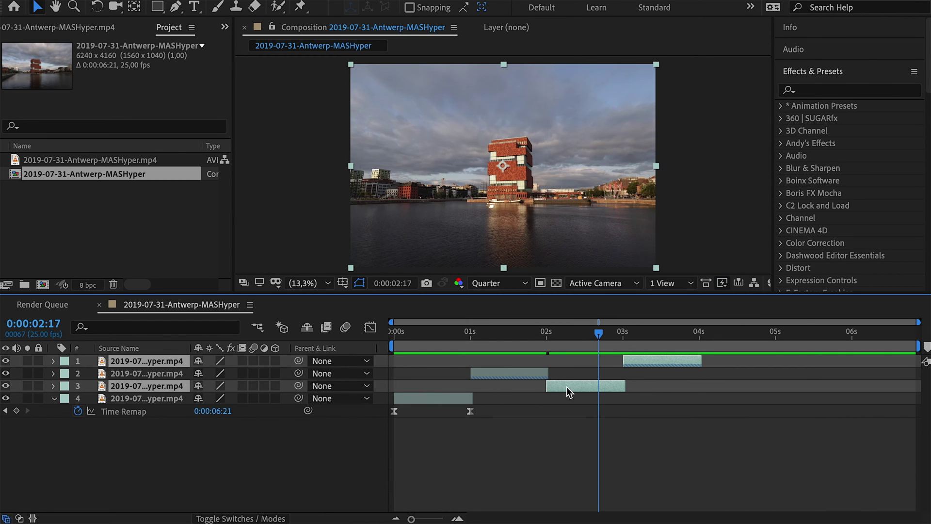
pyautogui.click(471, 335)
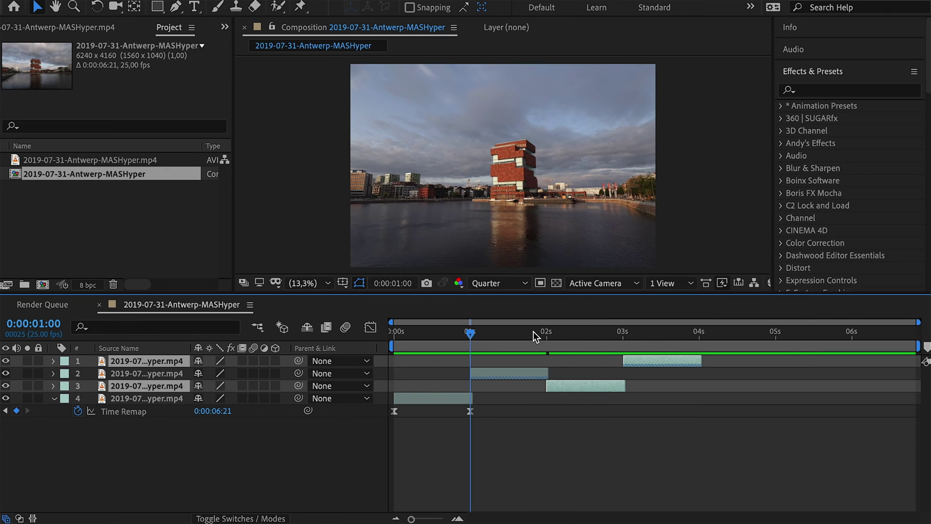
pyautogui.click(548, 334)
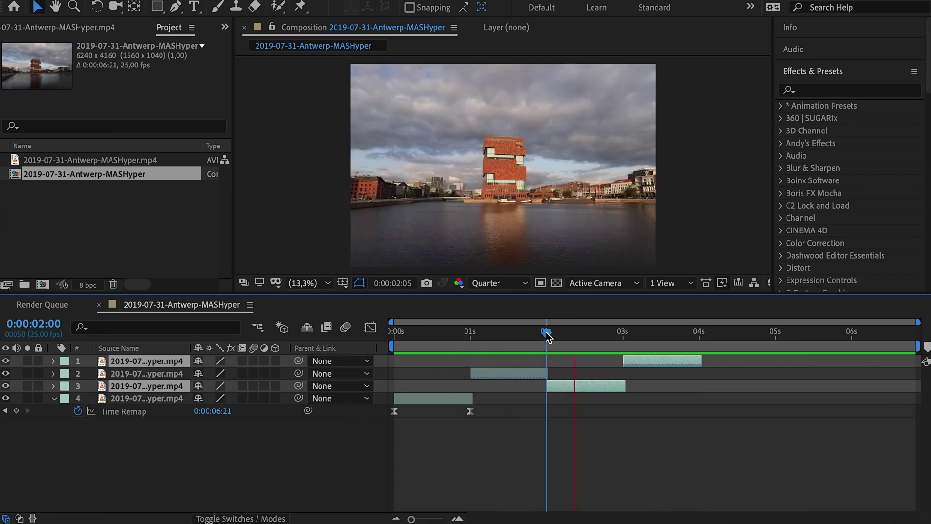
pyautogui.press('space')
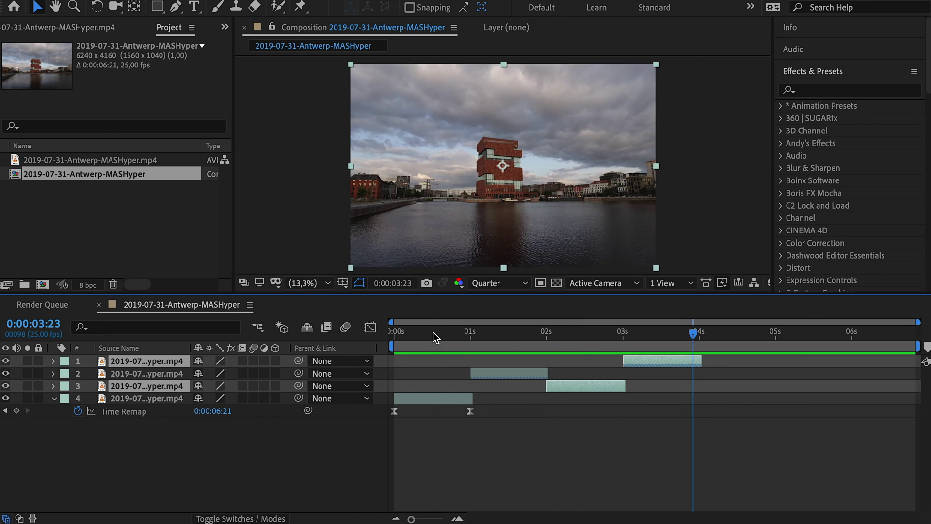
pyautogui.moveTo(432, 333); pyautogui.dragTo(374, 335)
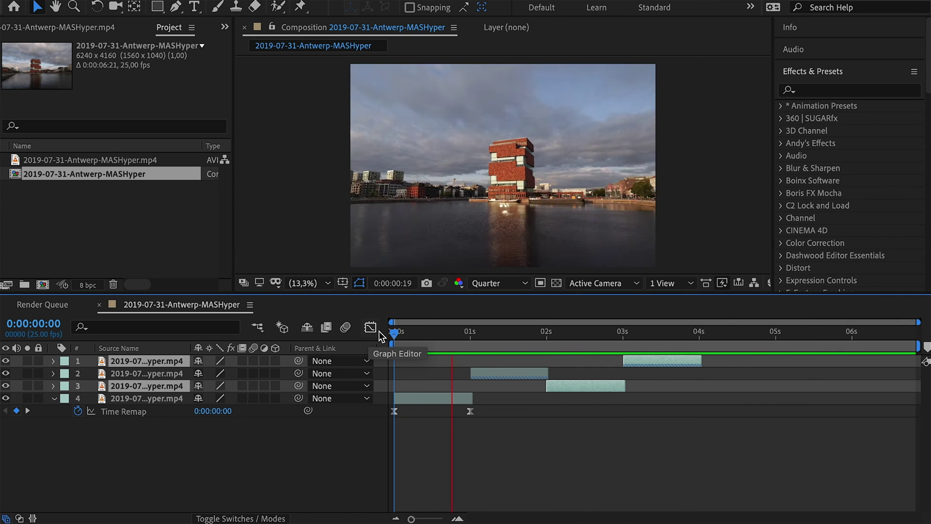
# - Make the reversed clip in layer 2 start one frame earlier
pyautogui.press('space')
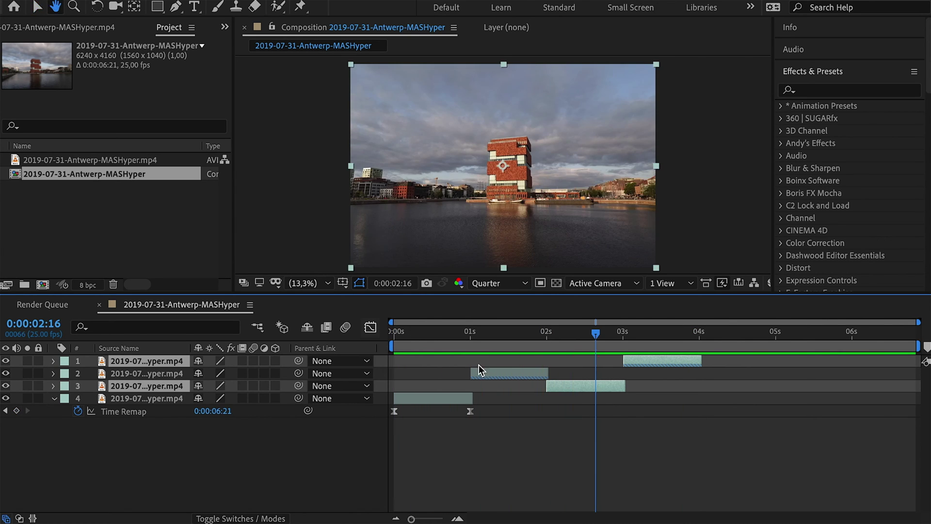
pyautogui.click(485, 375)
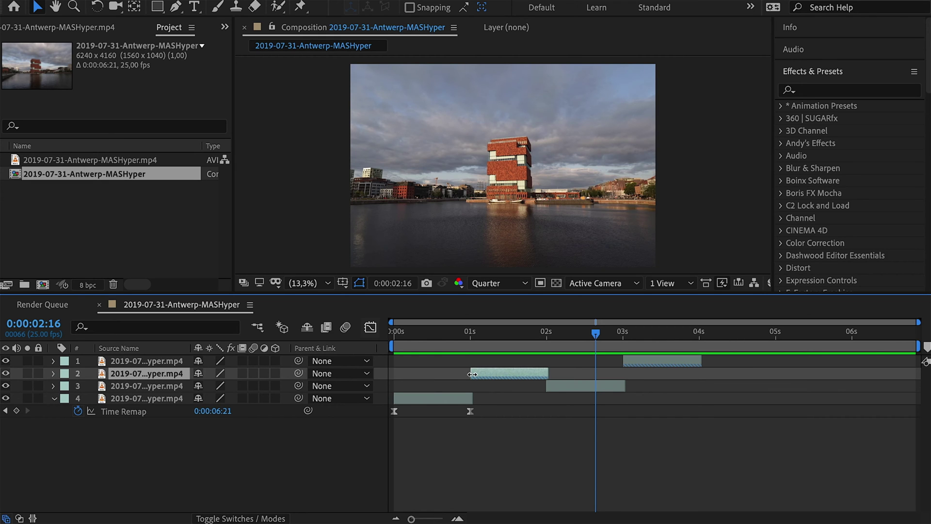
pyautogui.scroll(5, 472, 374)
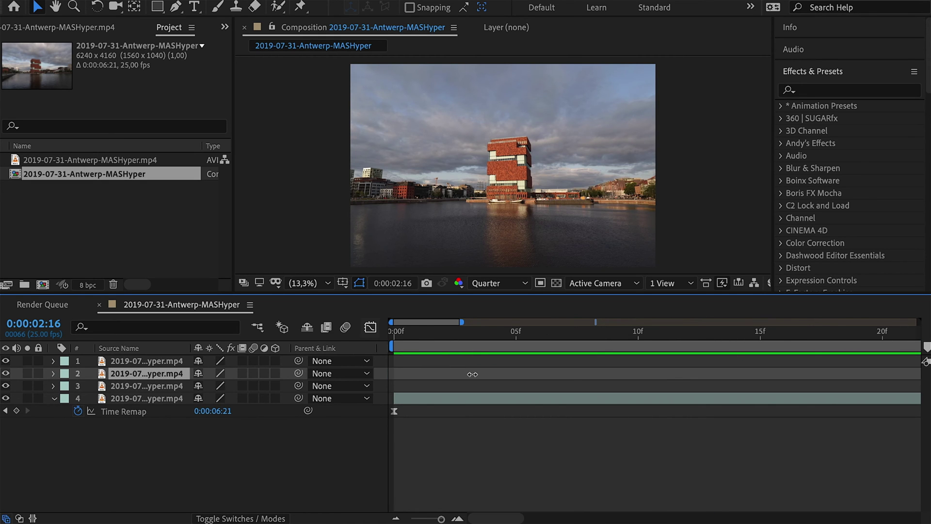
pyautogui.hscroll(4, 471, 374)
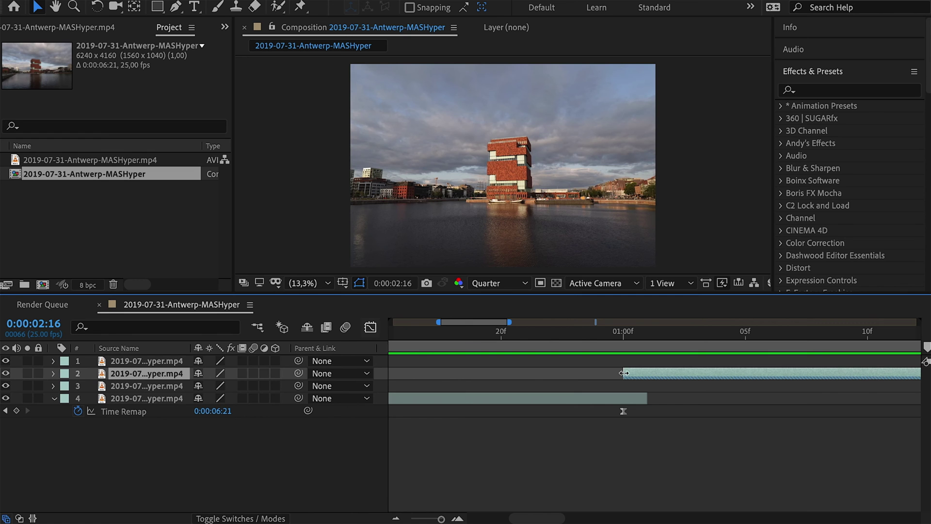
pyautogui.moveTo(677, 374); pyautogui.dragTo(661, 373)
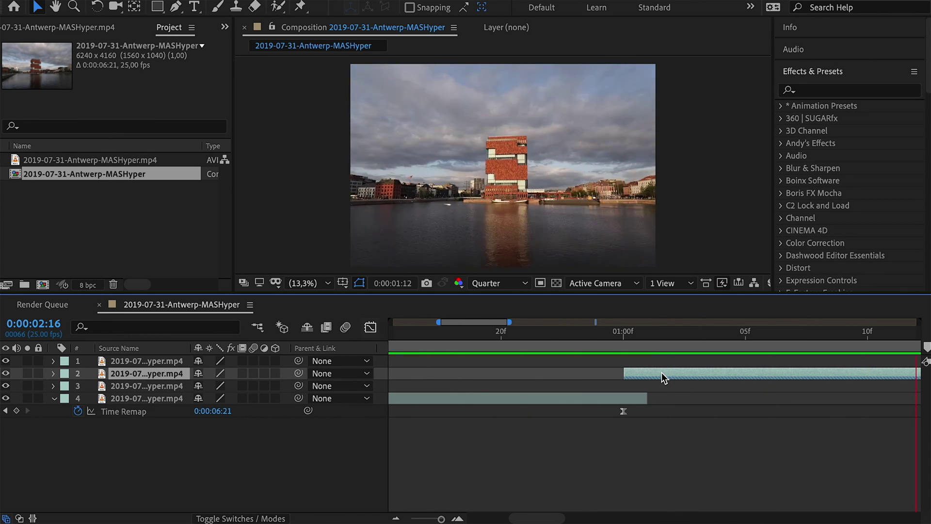
pyautogui.press('space')
pyautogui.press(';')
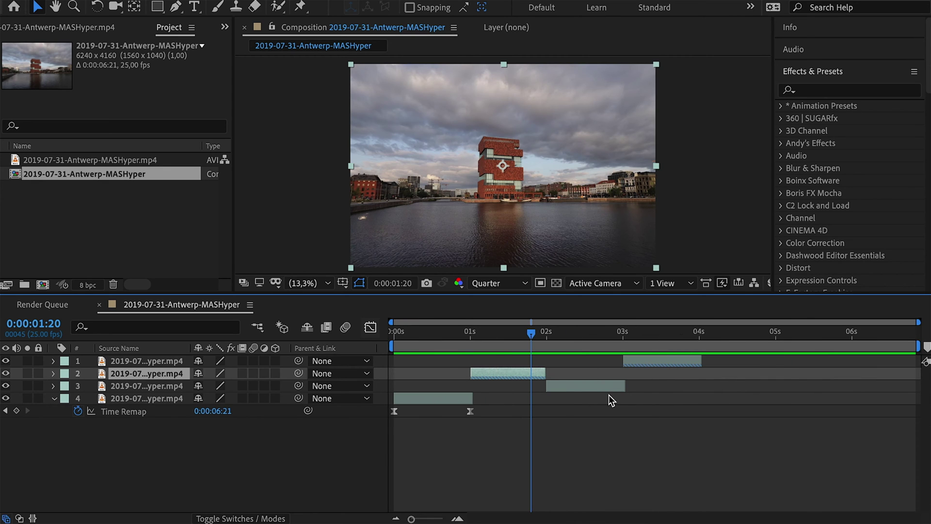
# - Delete the old duplicates, re-duplicate both remaining layers, and shift the copies two seconds later
pyautogui.click(602, 390)
pyautogui.press('Delete')
pyautogui.click(632, 365)
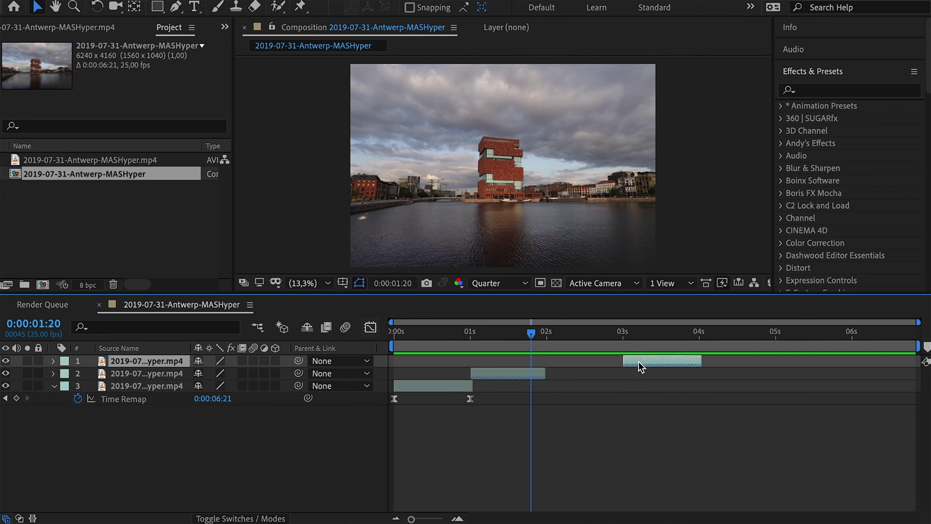
pyautogui.press('Delete')
pyautogui.hotkey('ctrl', 'a')
pyautogui.hotkey('ctrl', 'd')
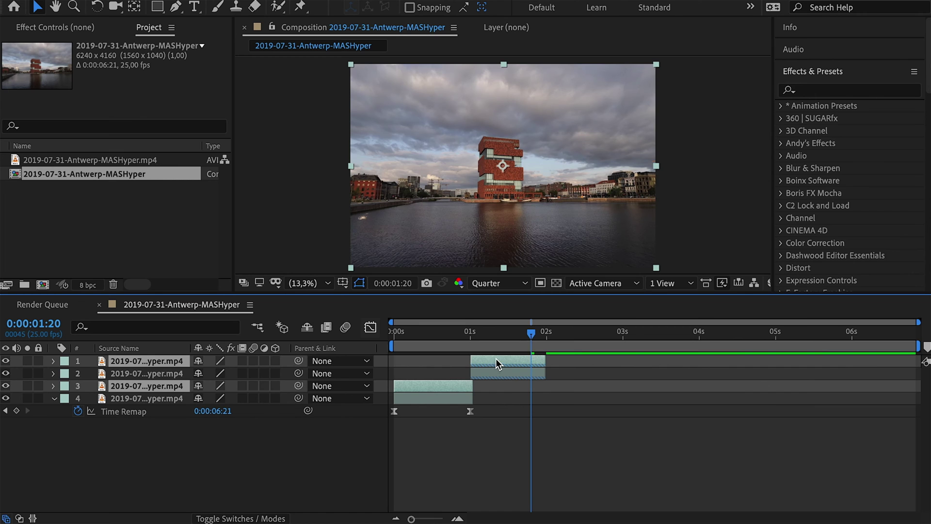
pyautogui.moveTo(495, 359); pyautogui.dragTo(645, 361)
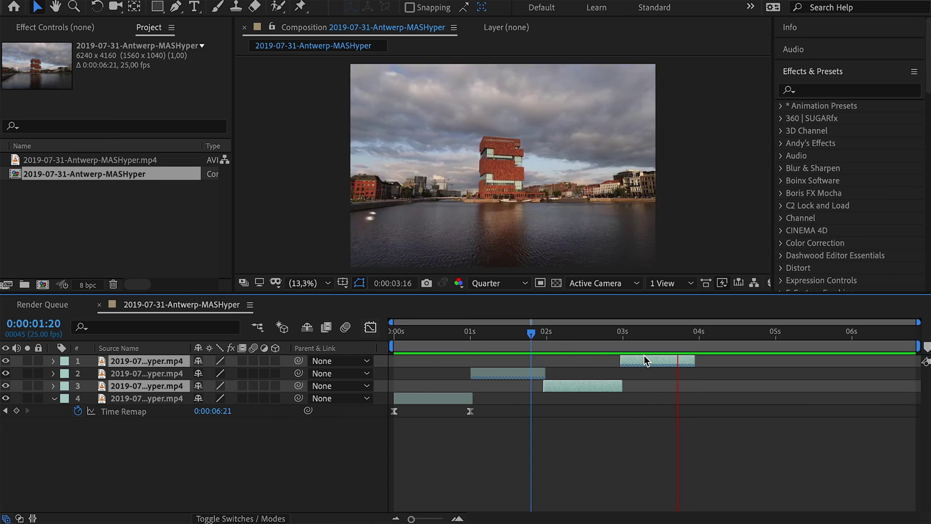
pyautogui.press('space')
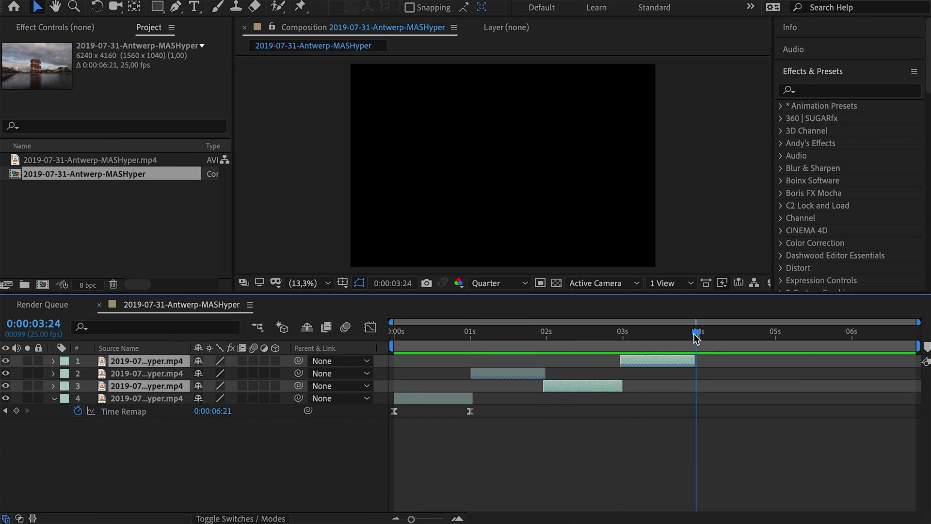
pyautogui.moveTo(695, 334); pyautogui.dragTo(691, 333)
# - Trim the comp to end at the last clip frame and nest it into 2019-07-31-Antwerp-MASHyper 2
pyautogui.press('n')
pyautogui.rightClick(656, 345)
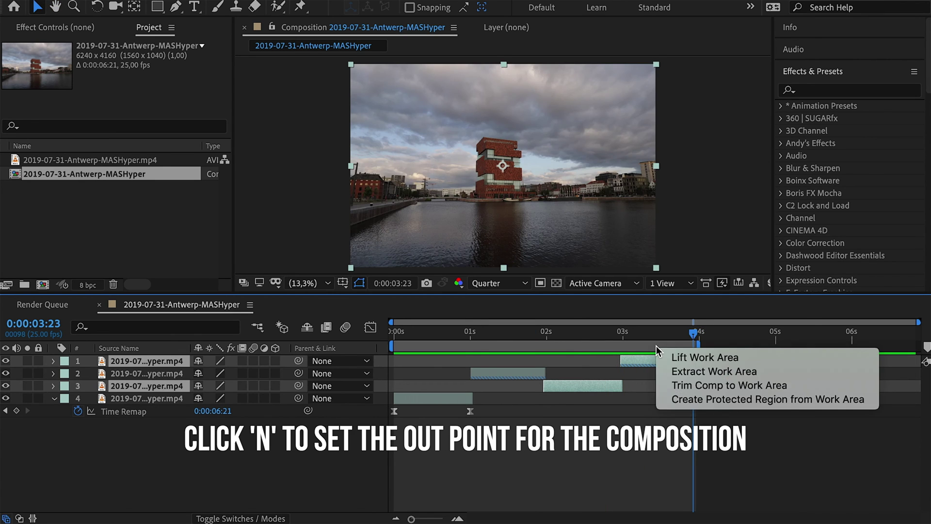
pyautogui.click(709, 386)
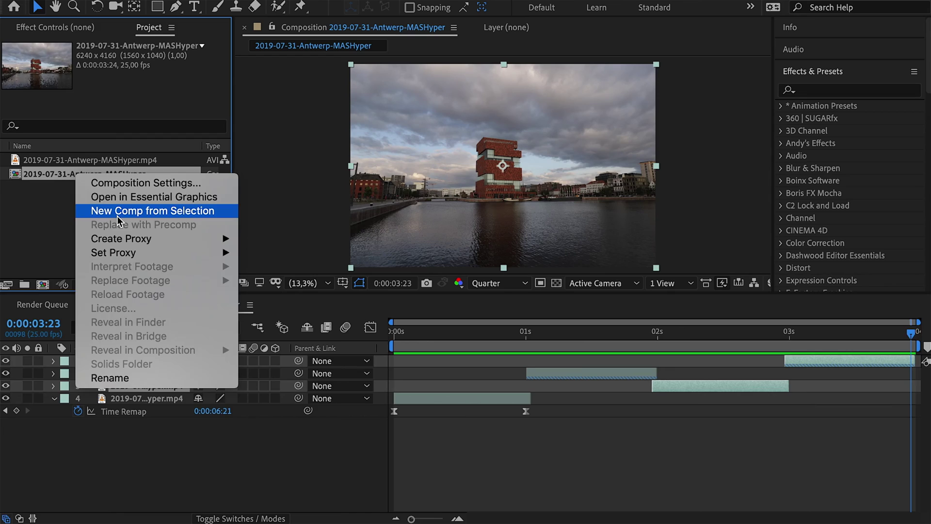
pyautogui.click(118, 215)
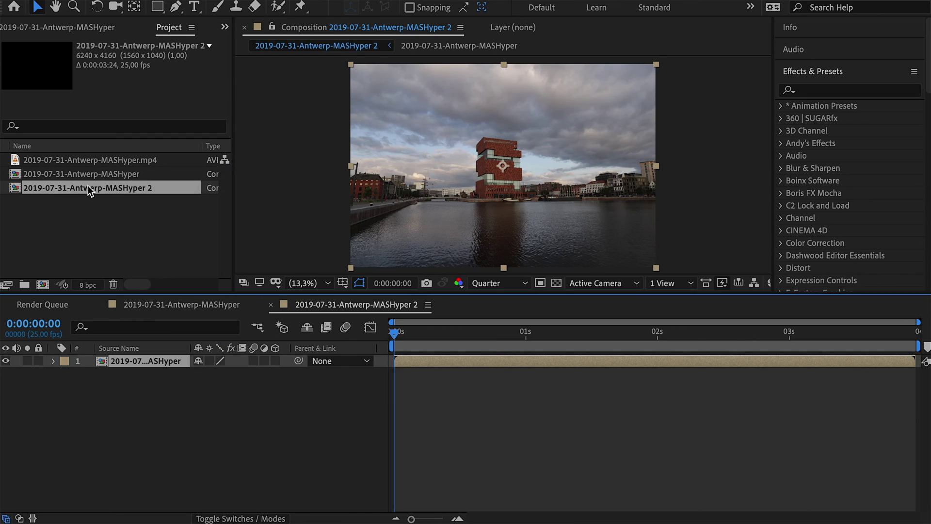
# - Set 100% Scale keyframes on the nested layer at the first frame and at 03:23
pyautogui.press('s')
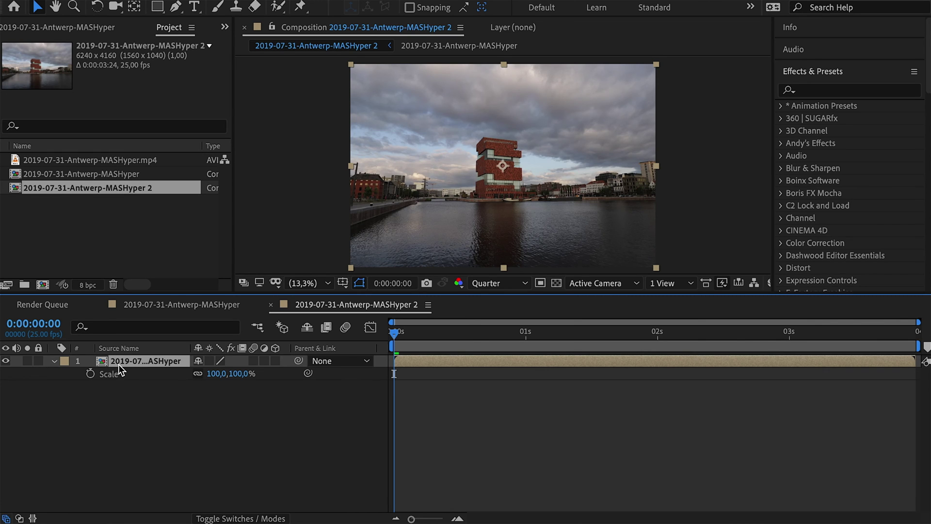
pyautogui.click(90, 373)
pyautogui.press('End')
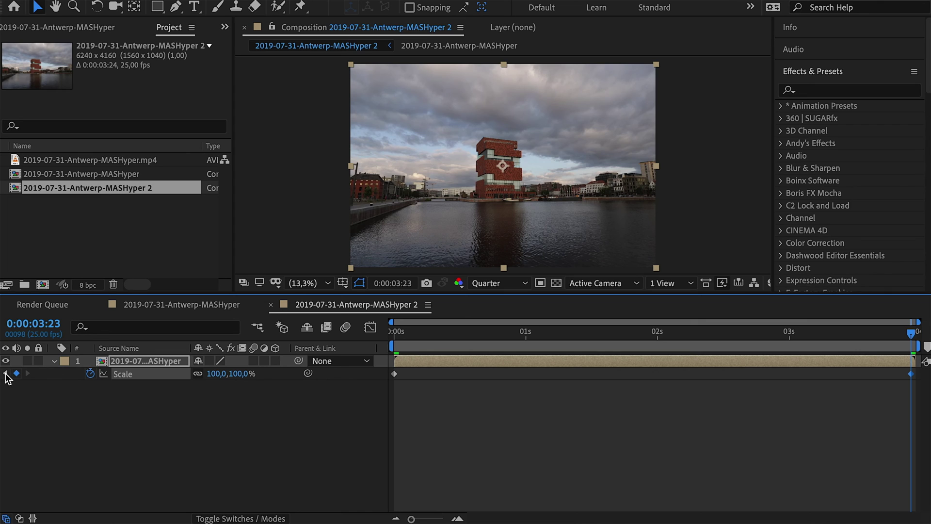
pyautogui.click(6, 374)
pyautogui.moveTo(660, 337); pyautogui.dragTo(601, 334)
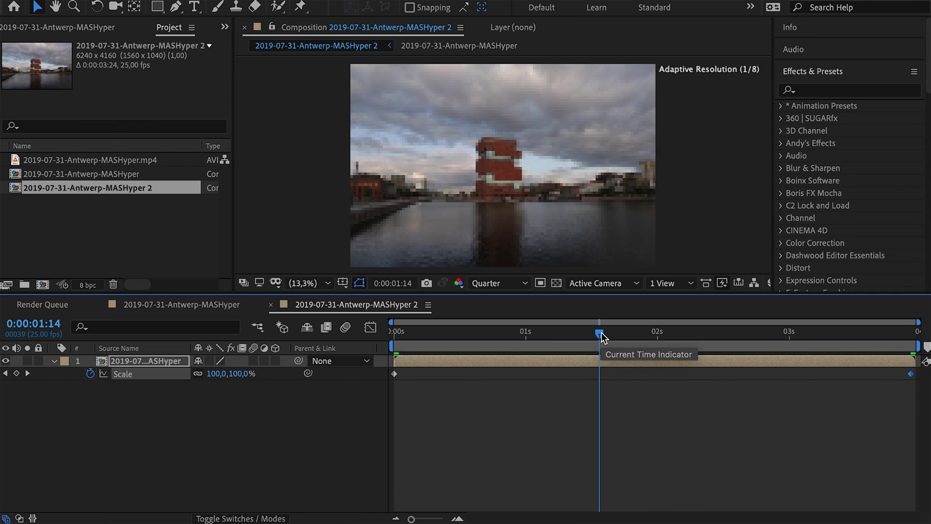
# - Set Scale to 300% at 0:00:01:24 and preview the zoom toward the building
pyautogui.press('space')
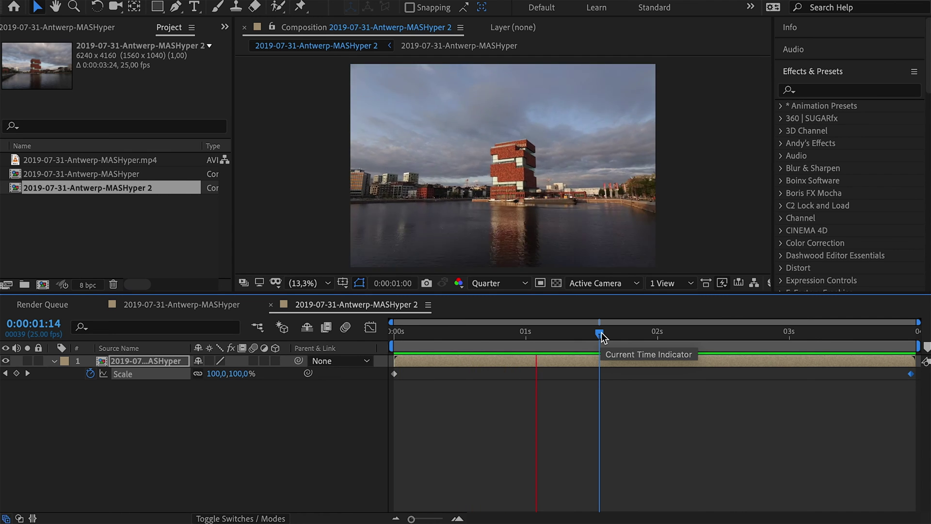
pyautogui.press('space')
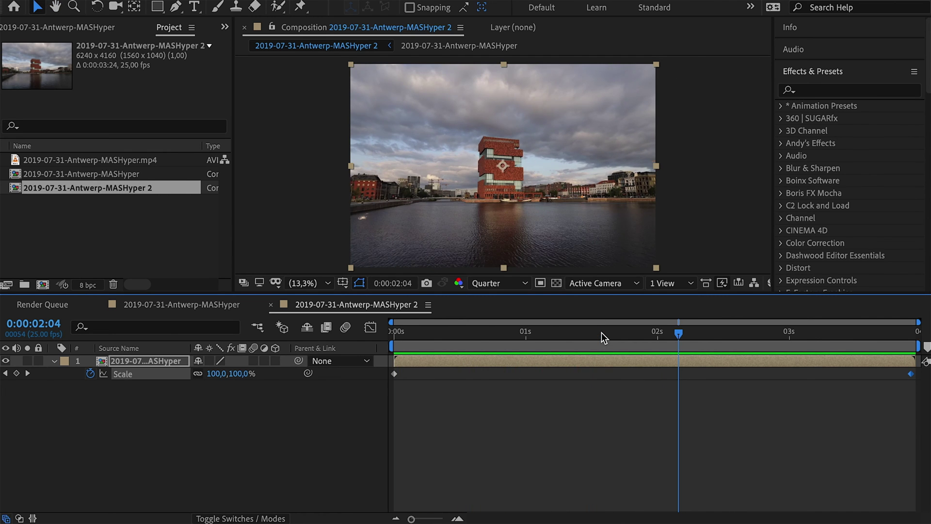
pyautogui.press('pageup')
pyautogui.press('pageup')
pyautogui.press('pageup')
pyautogui.press('pageup')
pyautogui.press('pageup')
pyautogui.press('pagedown')
pyautogui.press('pagedown')
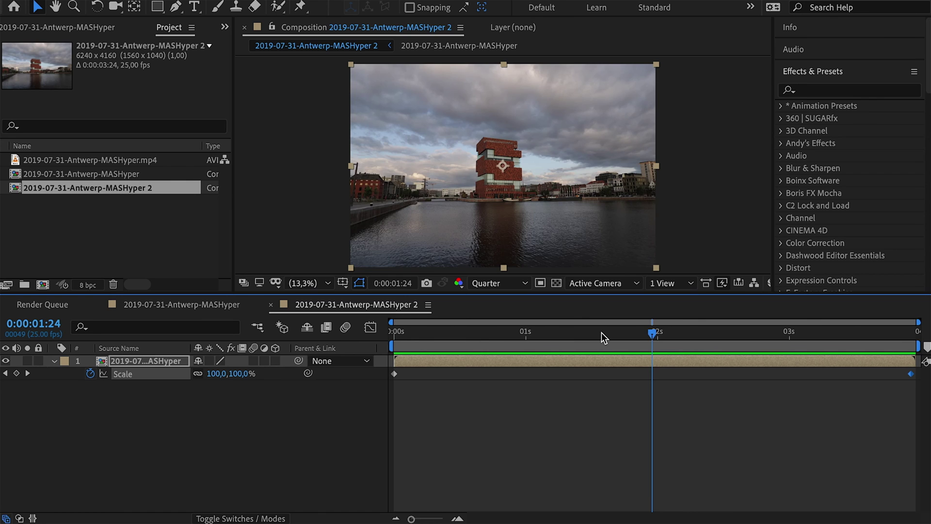
pyautogui.press('pageup')
pyautogui.press('pagedown')
pyautogui.press('pagedown')
pyautogui.press('pageup')
pyautogui.press('Return')
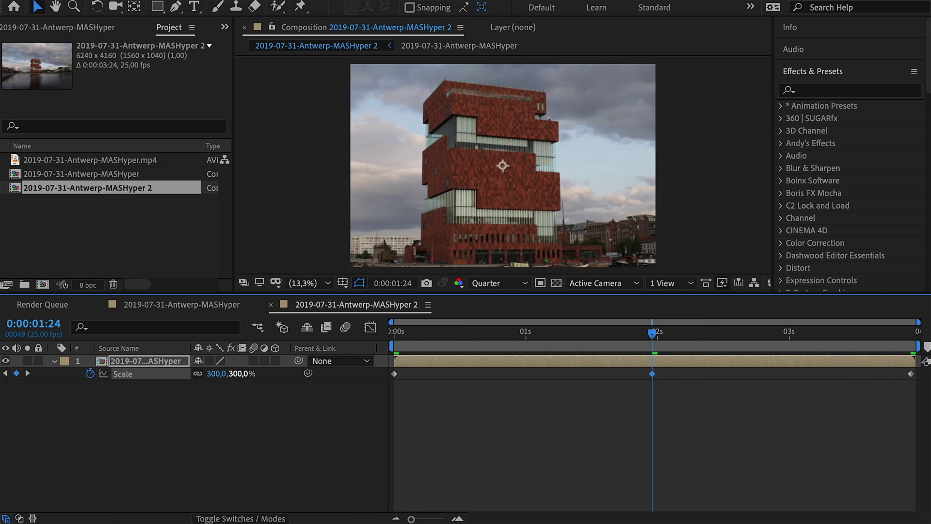
pyautogui.press('space')
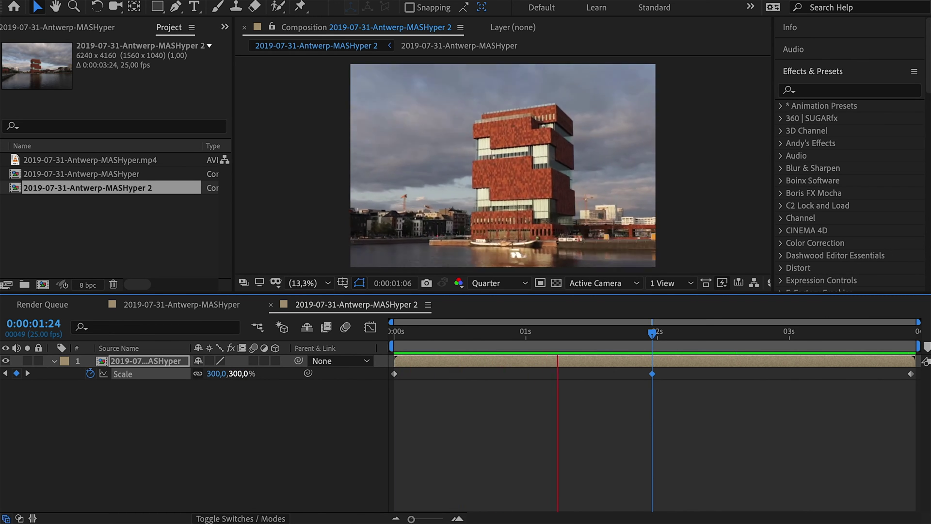